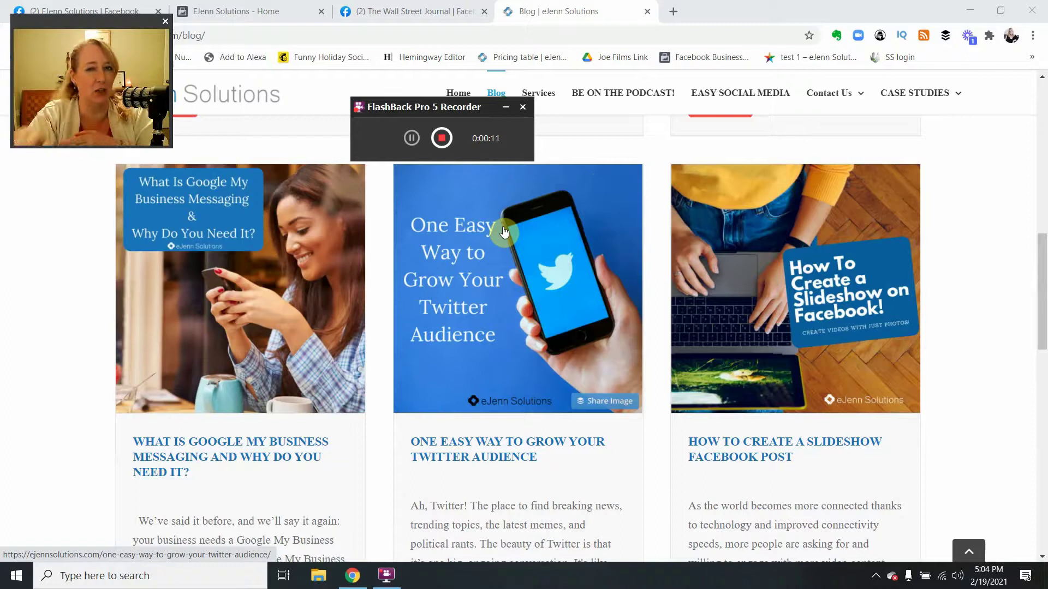
Step: Switch to the EJenn Solutions Facebook page in the browser
left_click(506, 108)
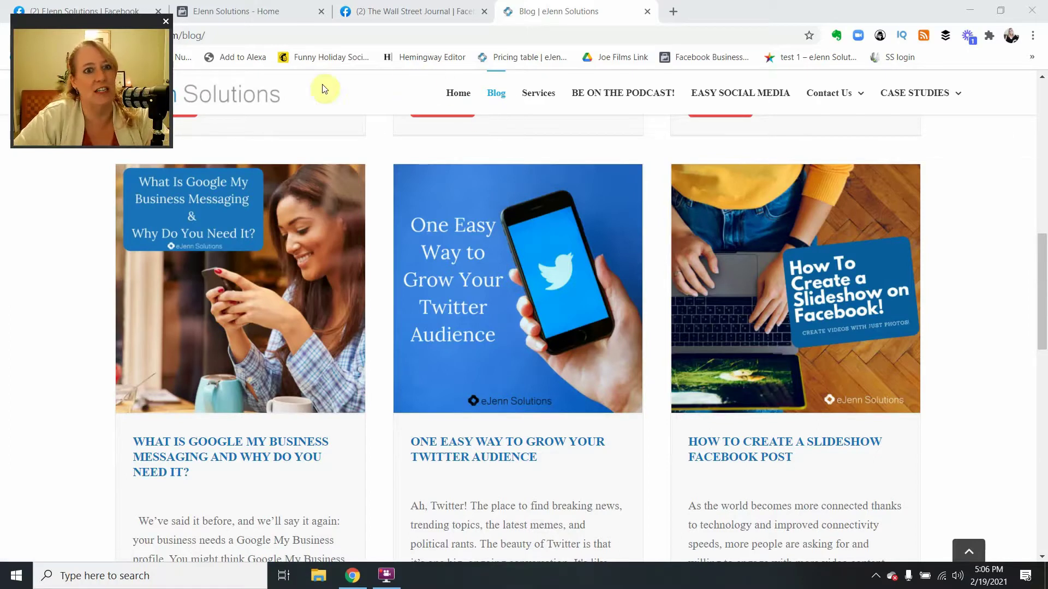
left_click(115, 10)
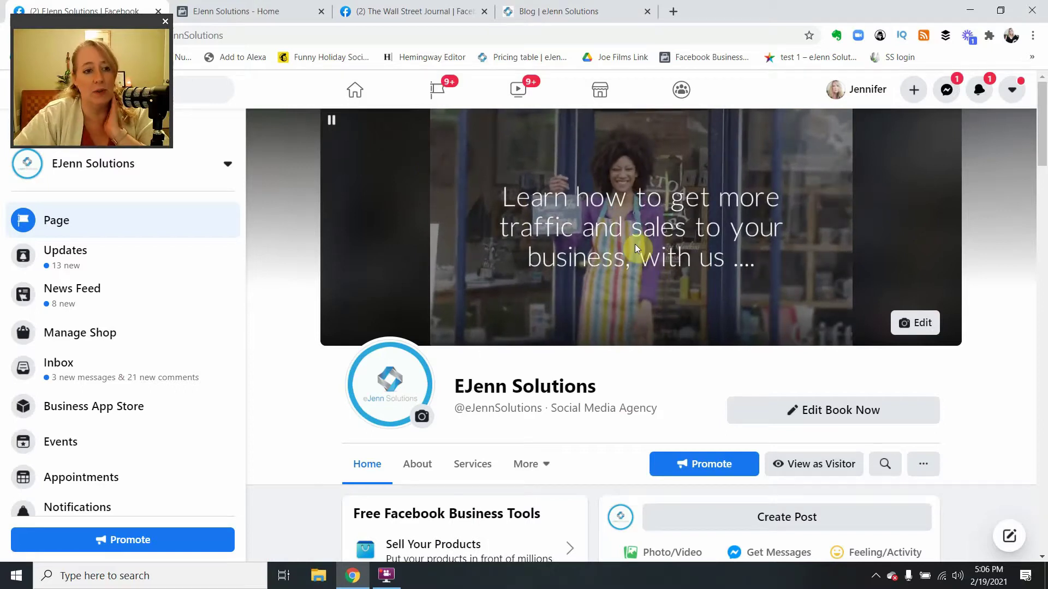
scroll(610, 251, "down", 1)
scroll(610, 251, "down", 2)
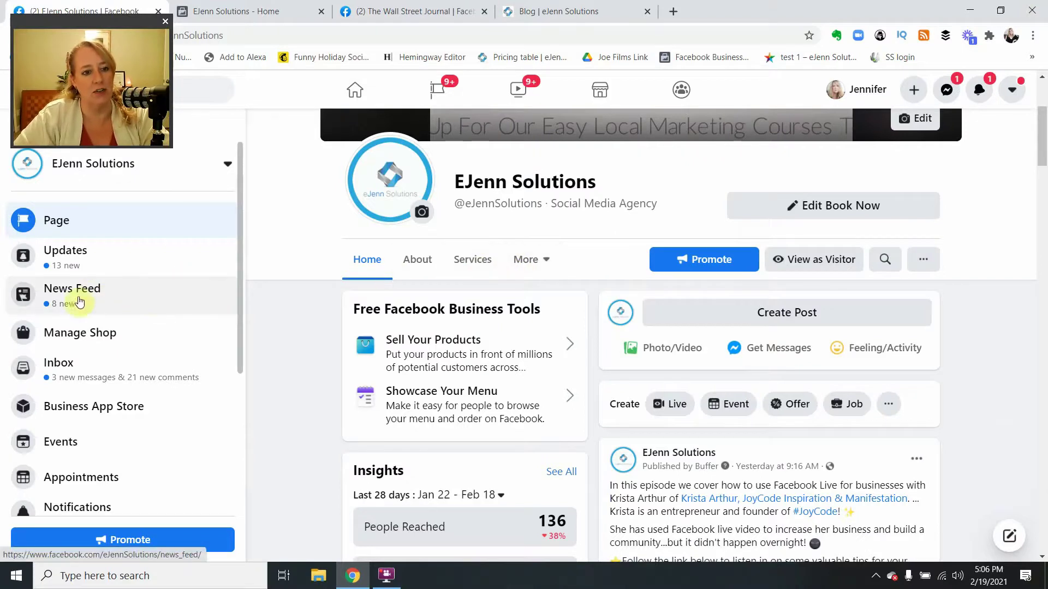
Step: Show the EJenn Solutions page's News Feed from the left sidebar
left_click(102, 302)
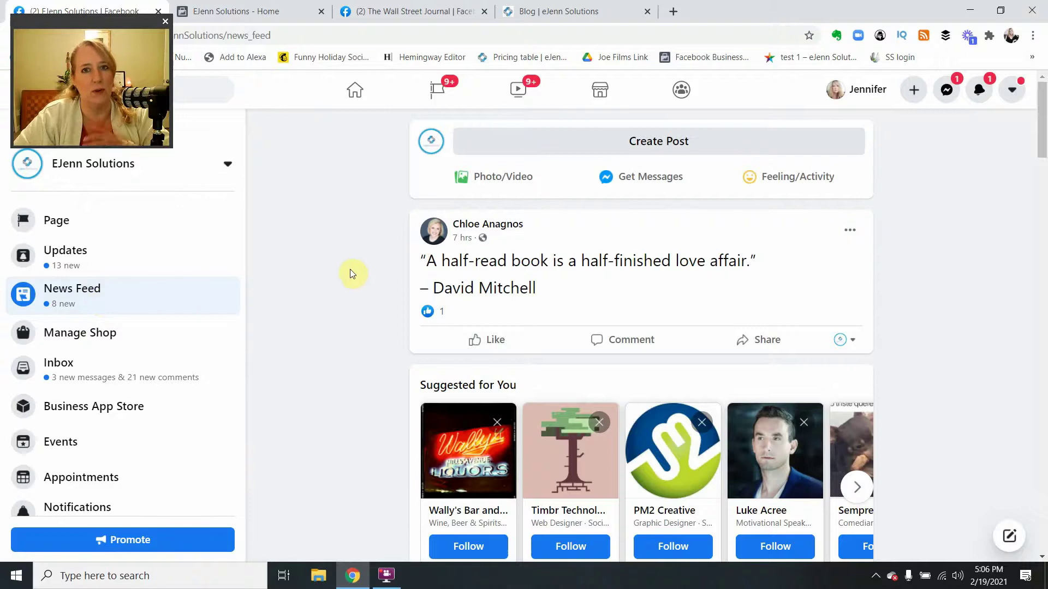
scroll(350, 275, "down", 3)
scroll(351, 275, "down", 2)
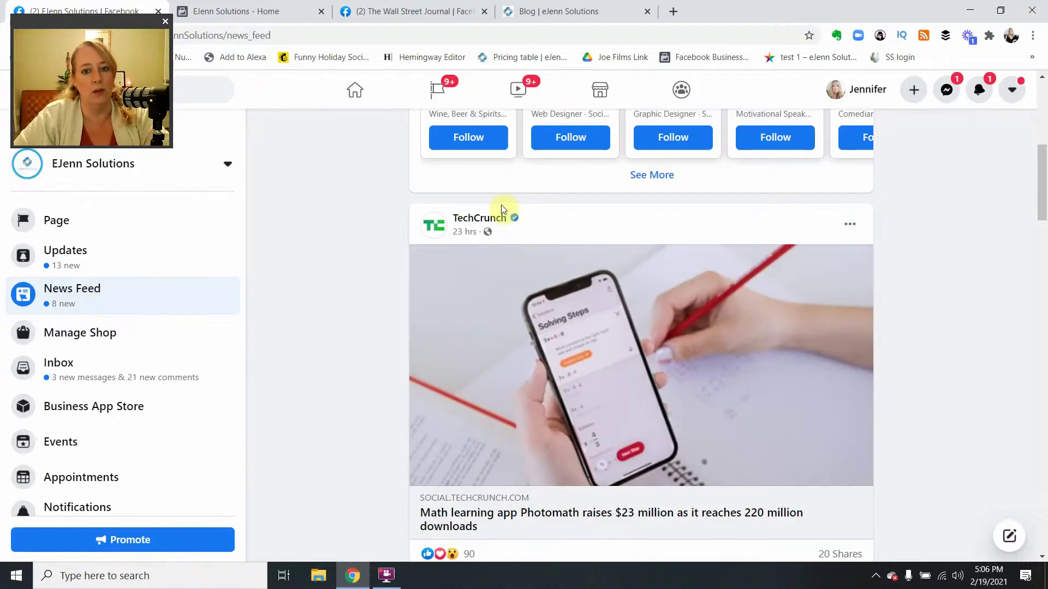
mouse_move(480, 218)
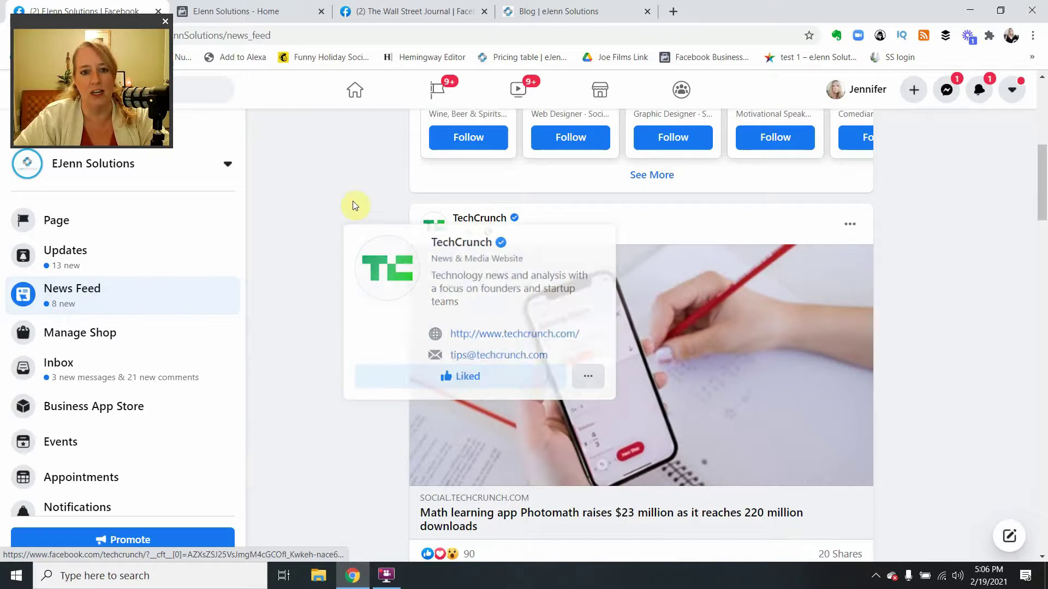
scroll(351, 206, "down", 2)
scroll(351, 206, "down", 1)
scroll(350, 206, "down", 2)
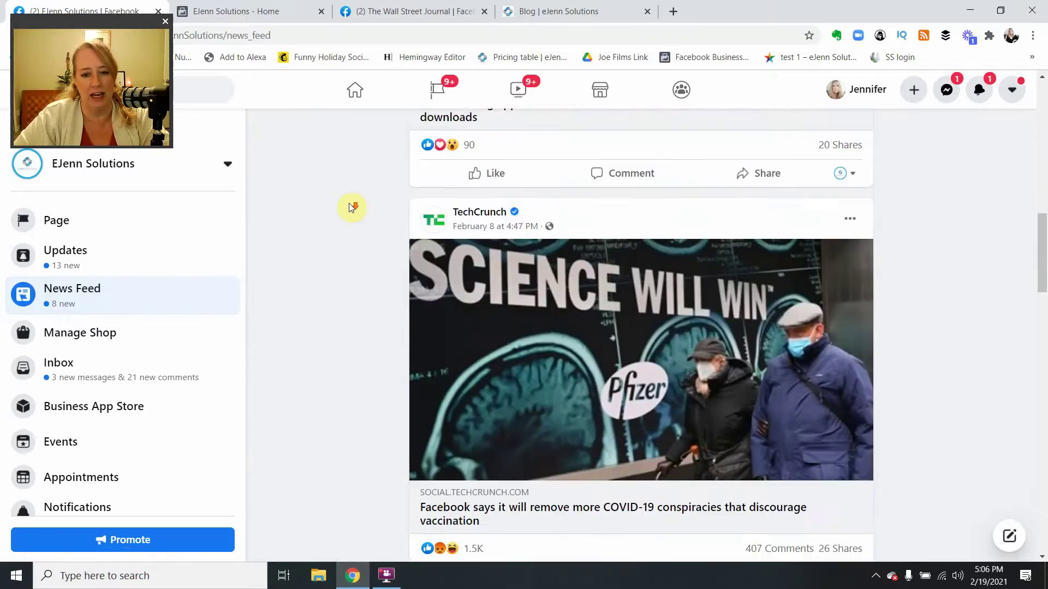
scroll(349, 208, "down", 1)
scroll(350, 208, "down", 1)
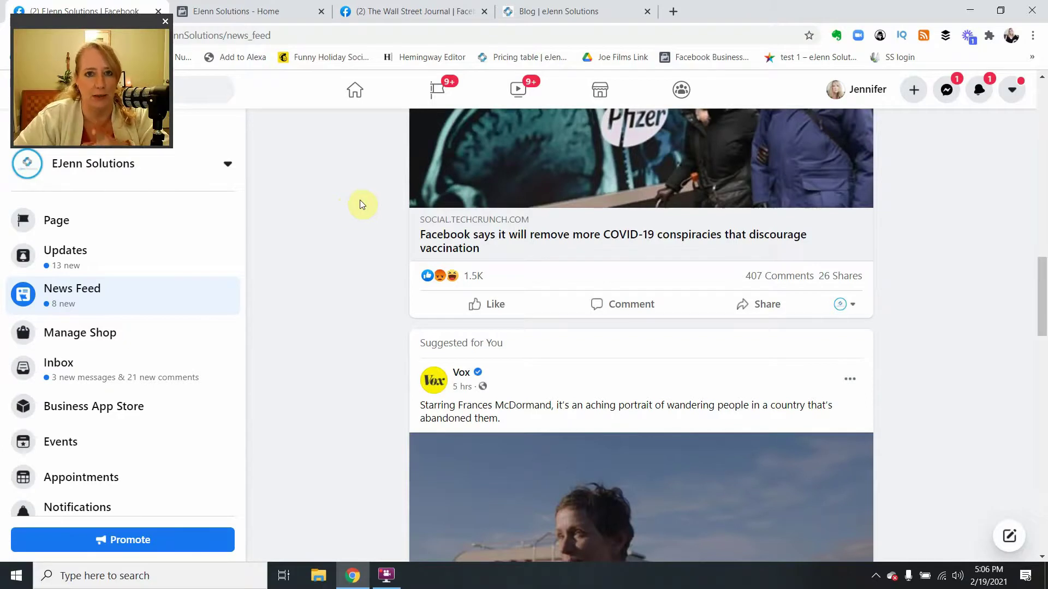
scroll(340, 227, "down", 2)
scroll(340, 227, "down", 3)
scroll(338, 230, "down", 2)
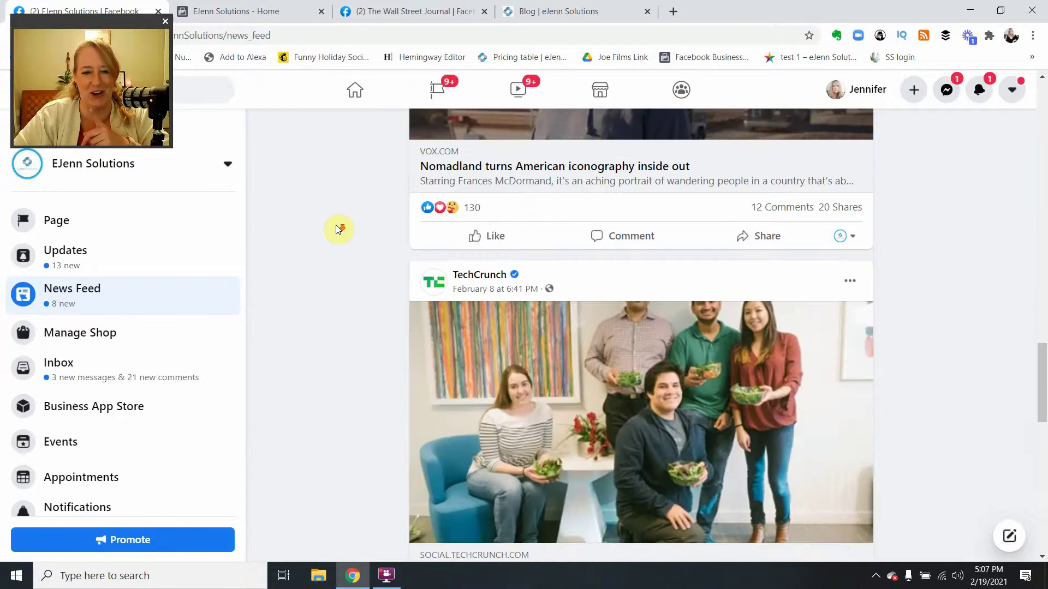
scroll(339, 227, "down", 2)
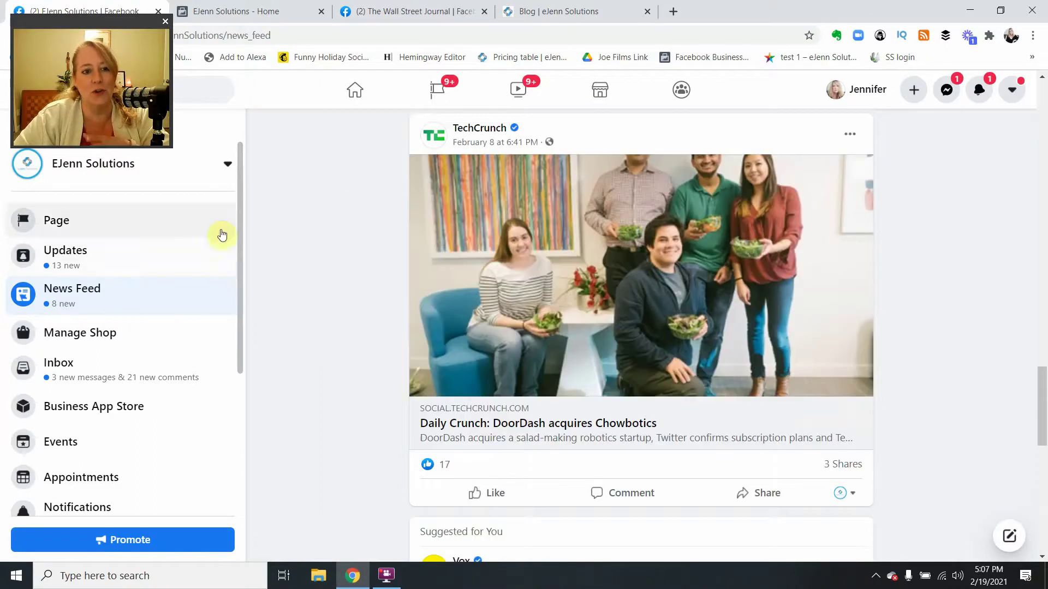
scroll(350, 258, "down", 1)
scroll(348, 258, "down", 2)
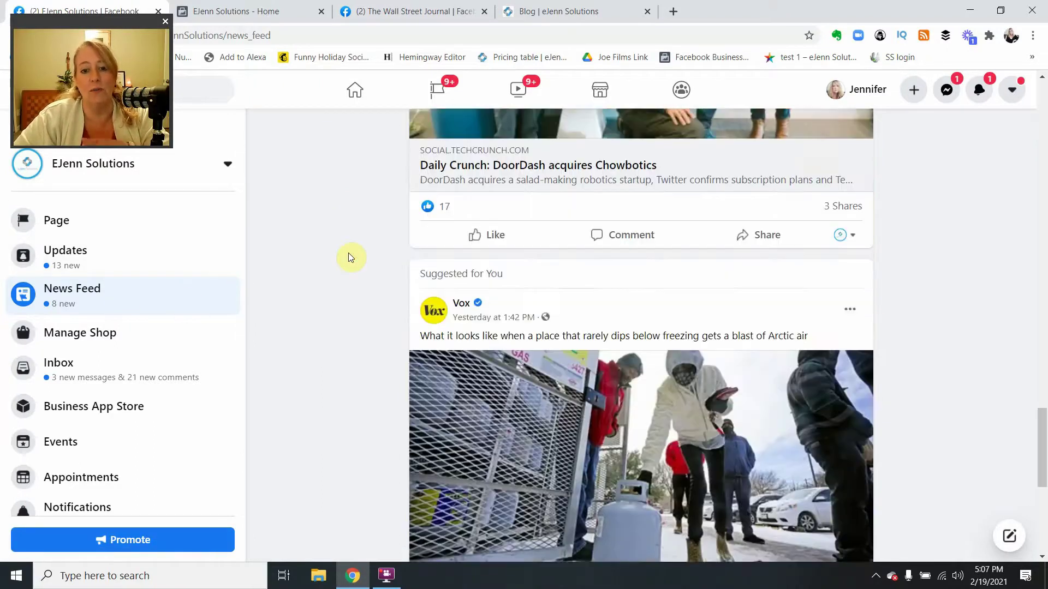
scroll(348, 257, "down", 1)
scroll(351, 257, "down", 3)
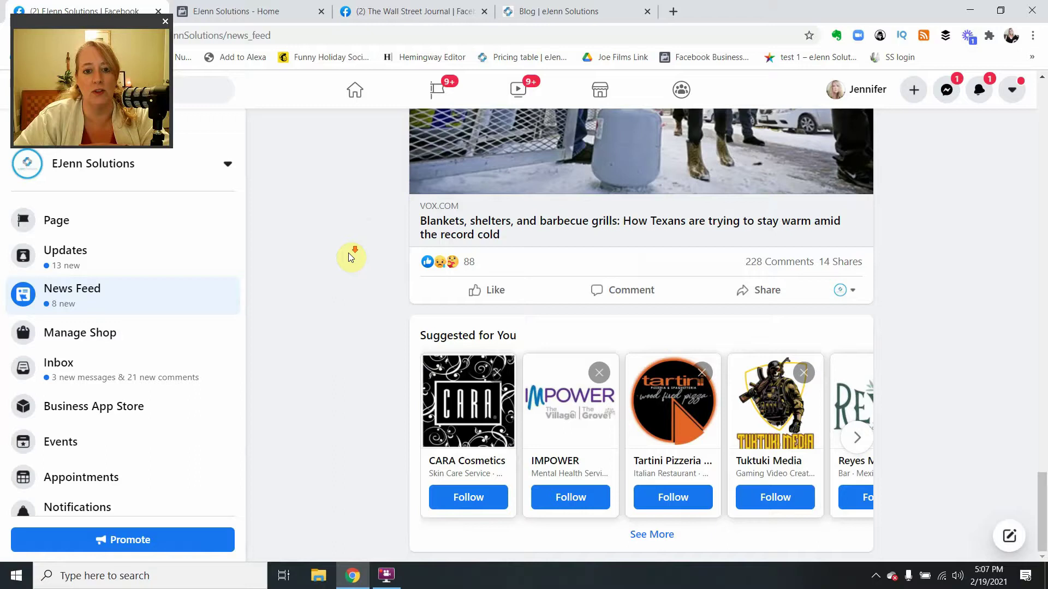
scroll(348, 258, "down", 2)
scroll(348, 257, "down", 1)
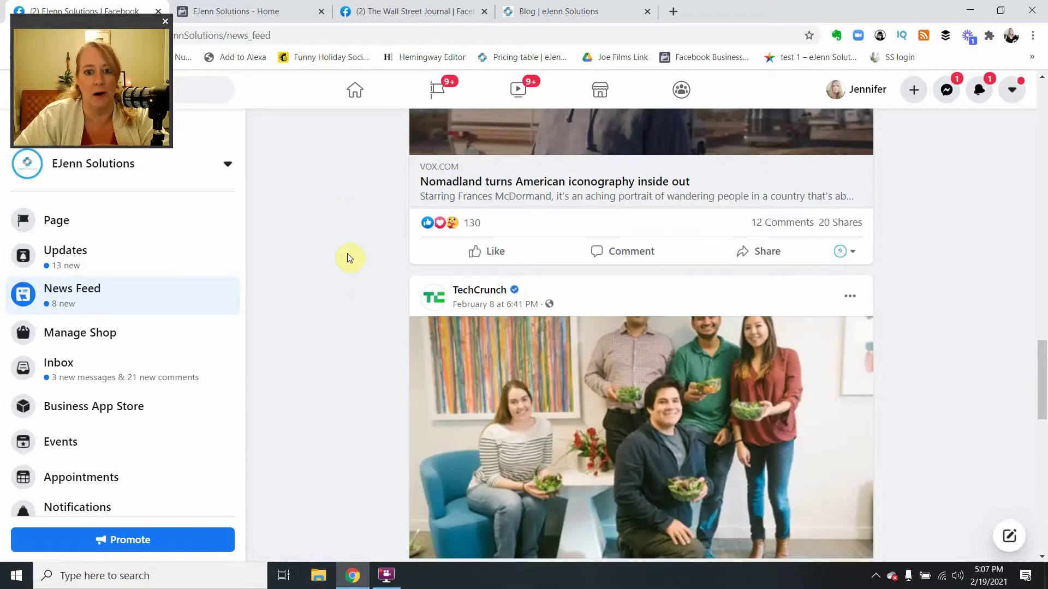
scroll(430, 303, "down", 2)
scroll(704, 425, "down", 1)
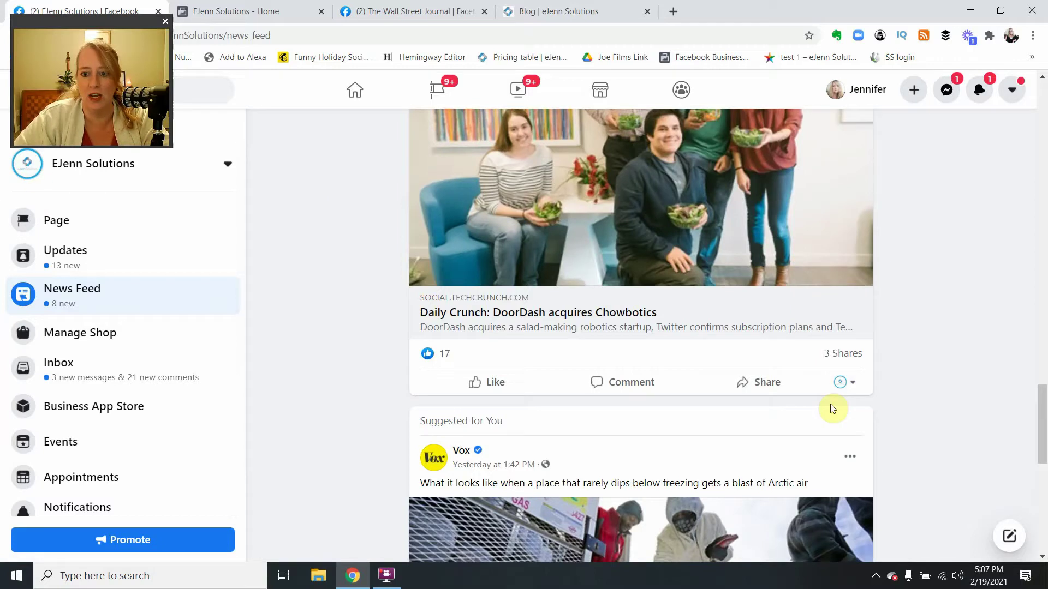
Step: On the DoorDash post, choose the personal profile under Choose How to Interact, then review the identity list
left_click(663, 385)
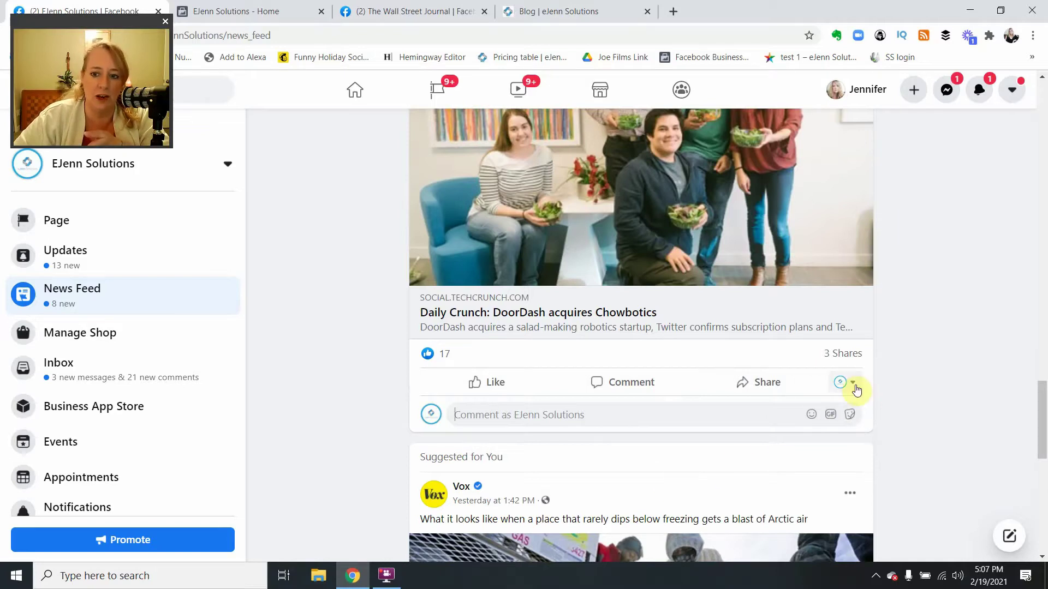
left_click(857, 391)
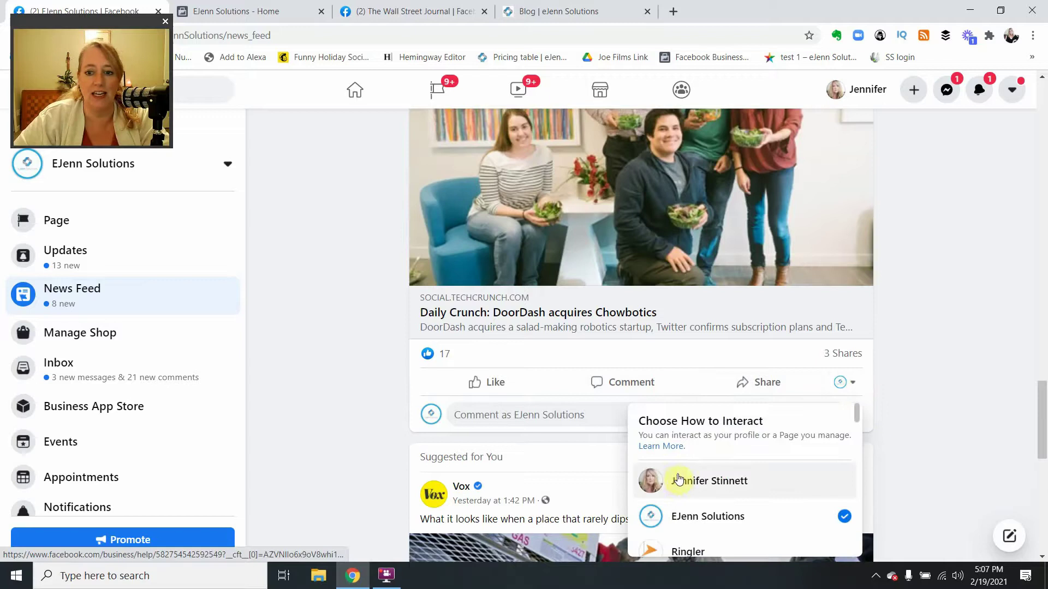
scroll(704, 491, "down", 2)
scroll(745, 483, "down", 3)
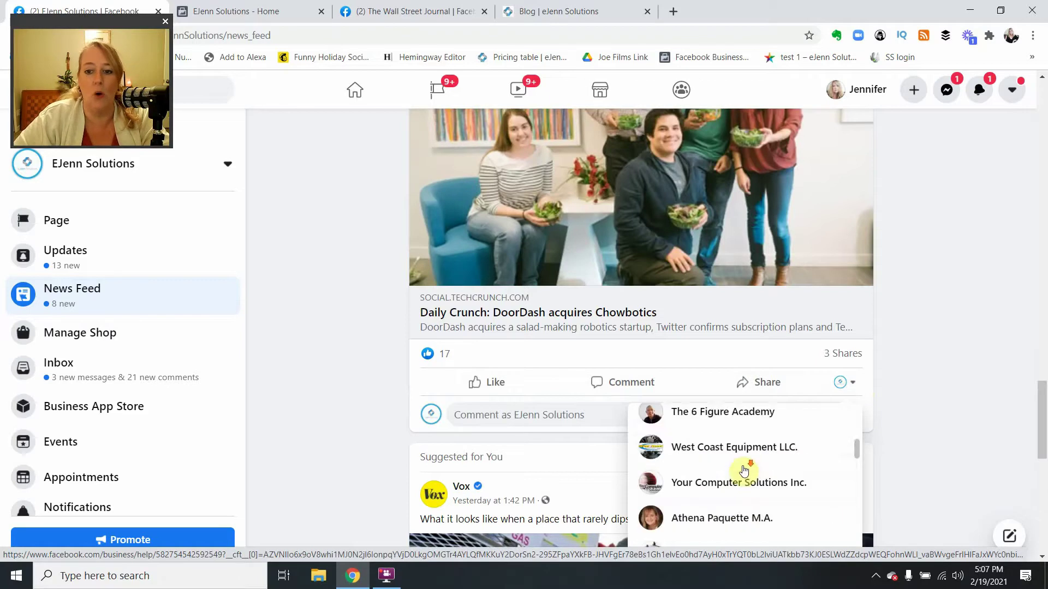
scroll(744, 471, "down", 3)
scroll(744, 470, "down", 2)
scroll(749, 473, "down", 1)
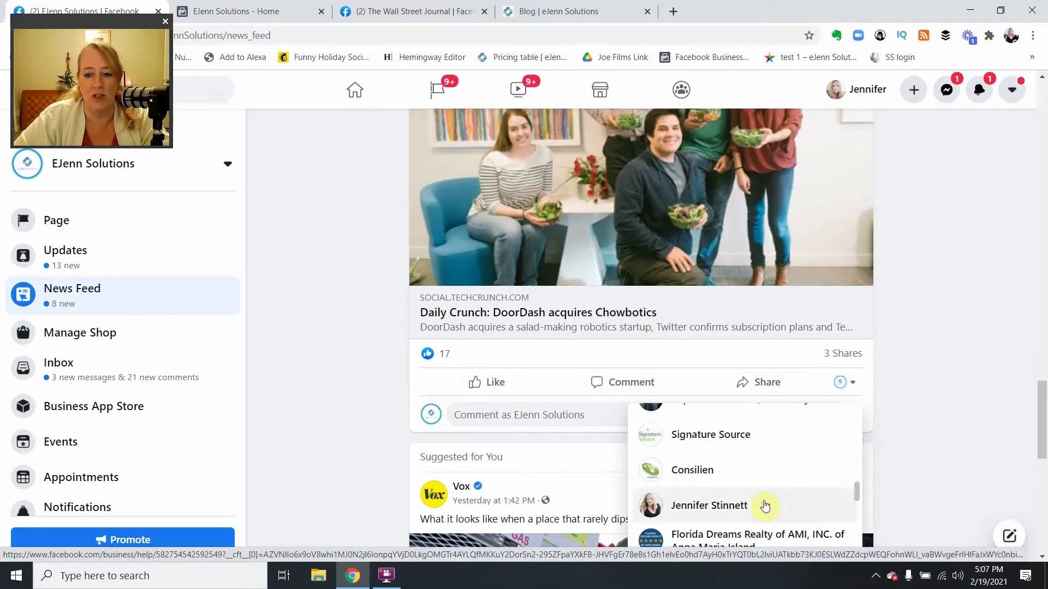
left_click(764, 506)
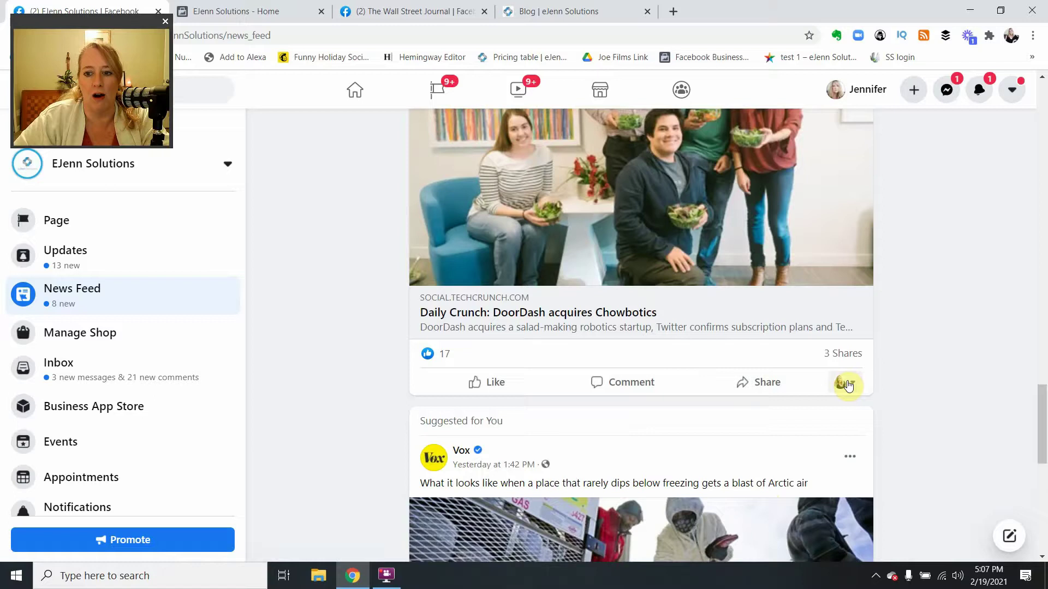
left_click(855, 386)
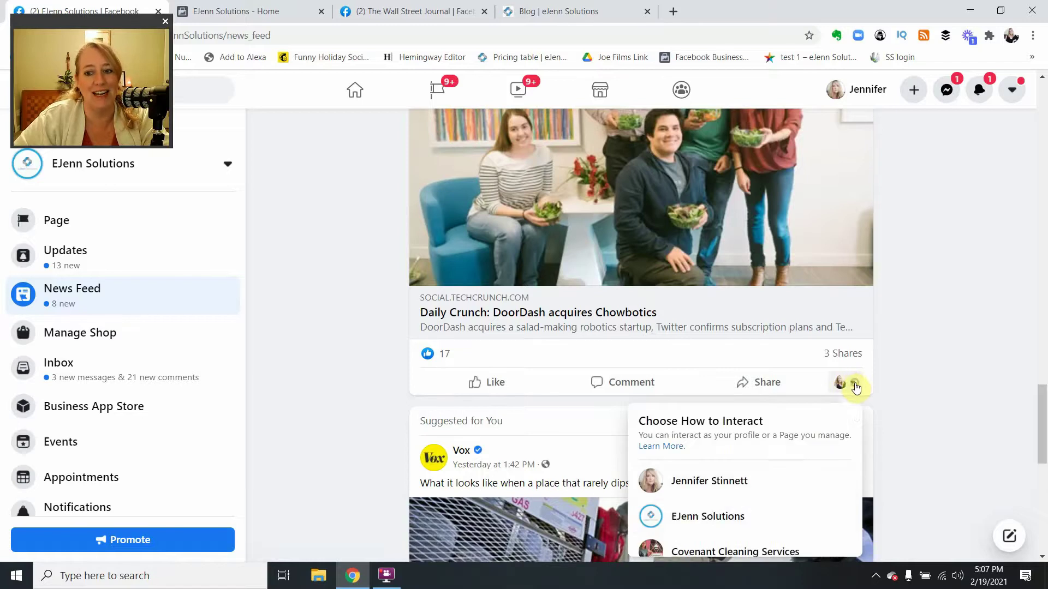
scroll(779, 502, "down", 3)
scroll(779, 508, "down", 2)
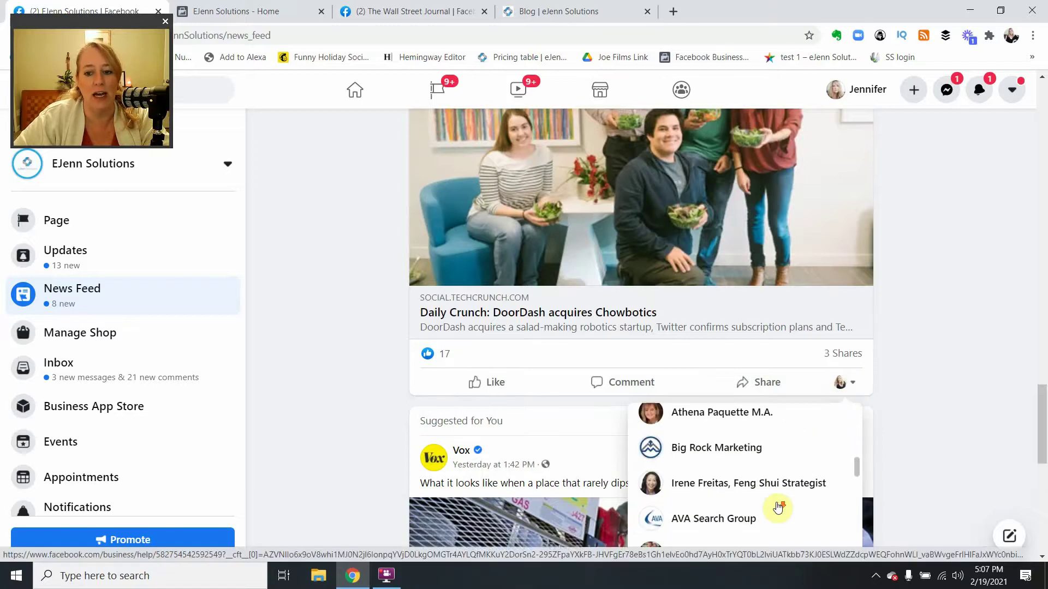
scroll(779, 506, "down", 2)
scroll(778, 506, "down", 2)
scroll(779, 506, "up", 2)
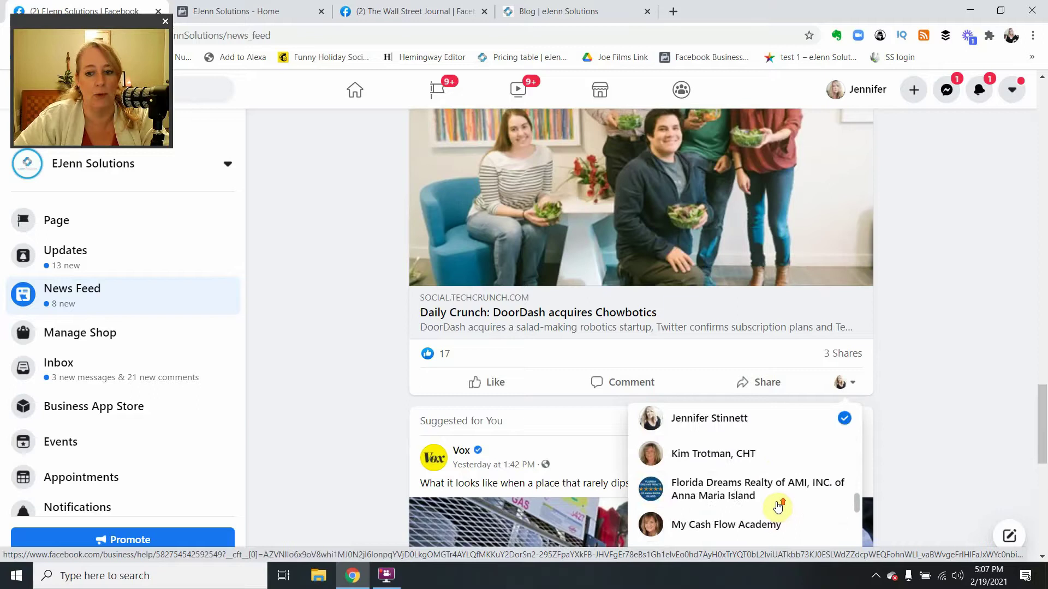
scroll(779, 506, "down", 3)
scroll(774, 499, "up", 4)
left_click(955, 333)
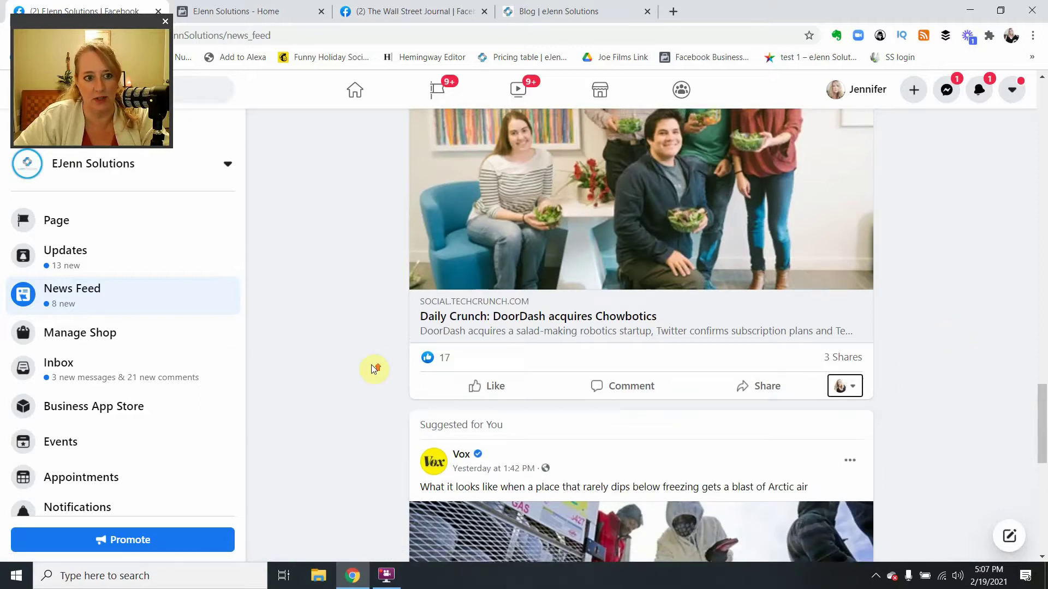
scroll(374, 368, "up", 5)
scroll(373, 367, "up", 5)
scroll(375, 365, "up", 5)
scroll(375, 363, "up", 3)
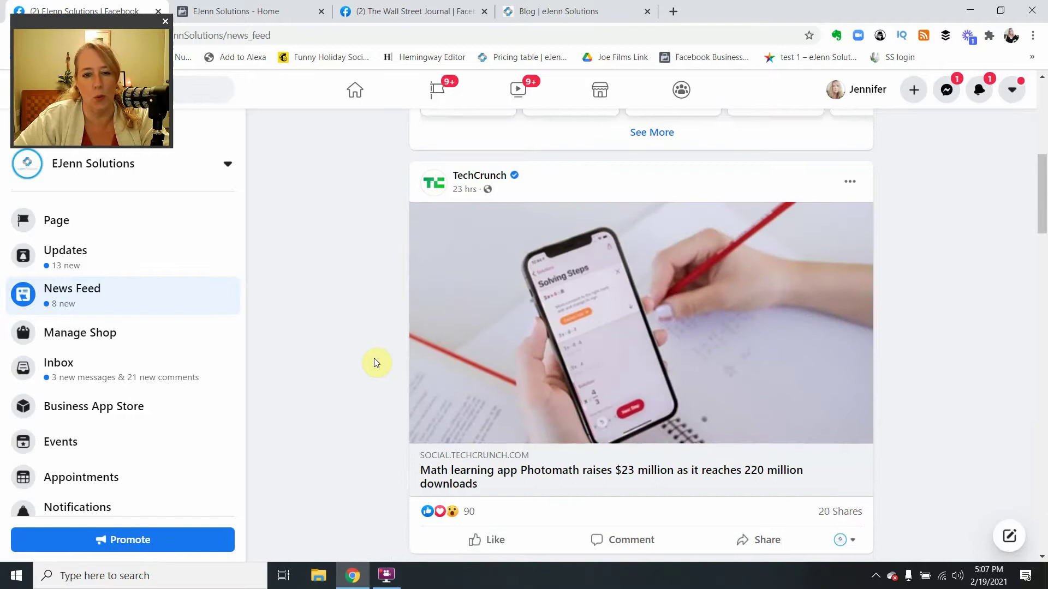
scroll(374, 363, "up", 4)
scroll(374, 363, "up", 2)
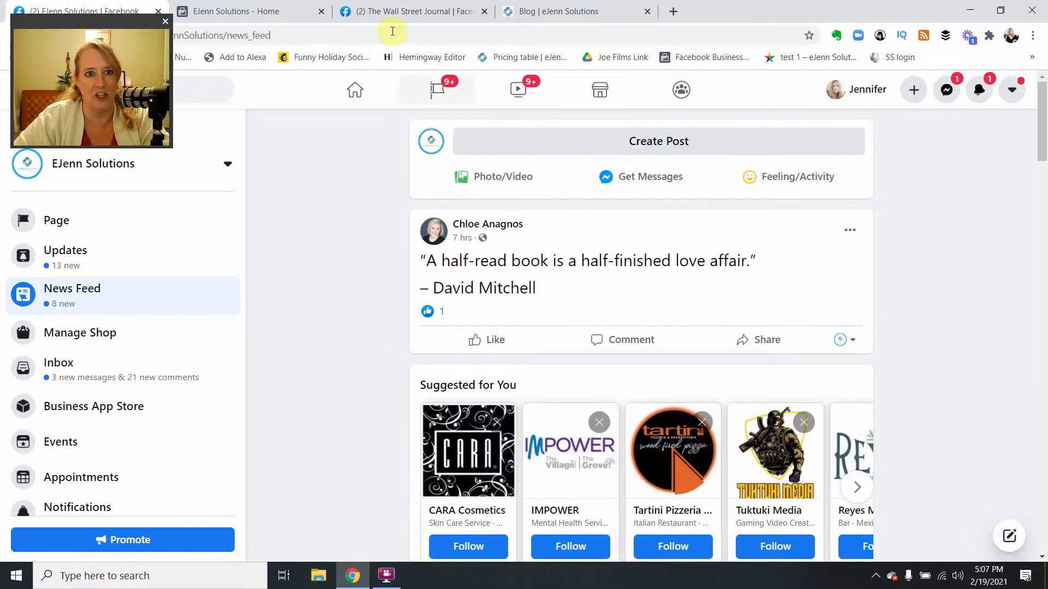
Step: Return to the EJenn Solutions home page and view its follow settings
left_click(272, 20)
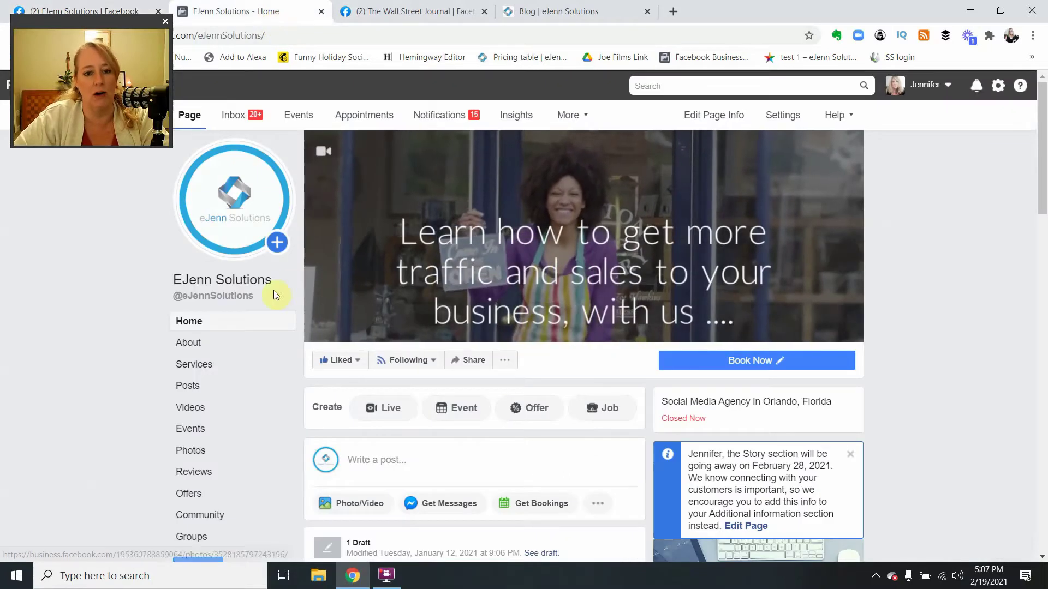
left_click(405, 361)
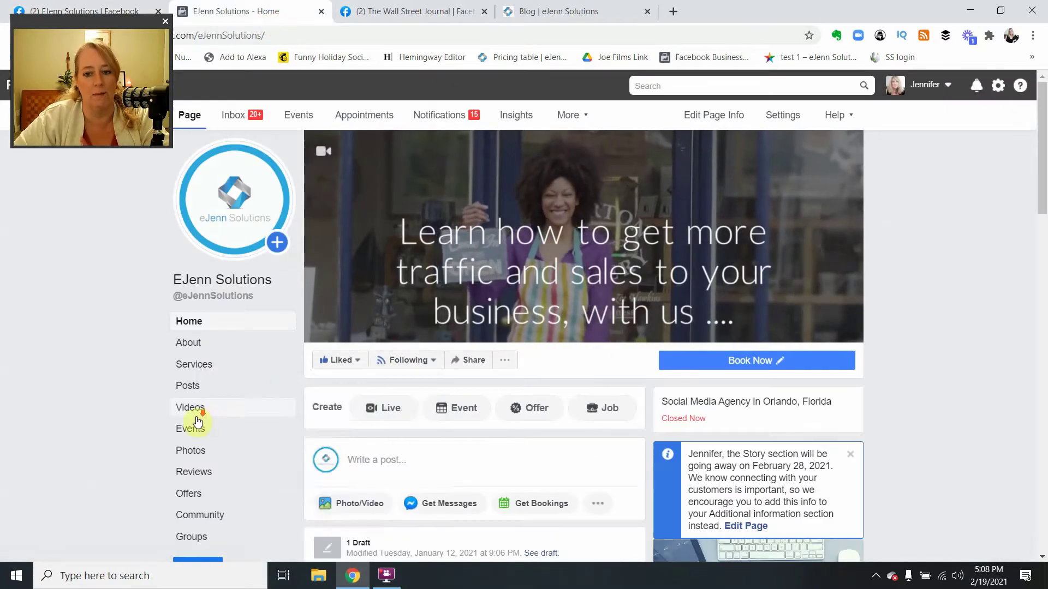
scroll(192, 416, "down", 3)
scroll(192, 417, "down", 3)
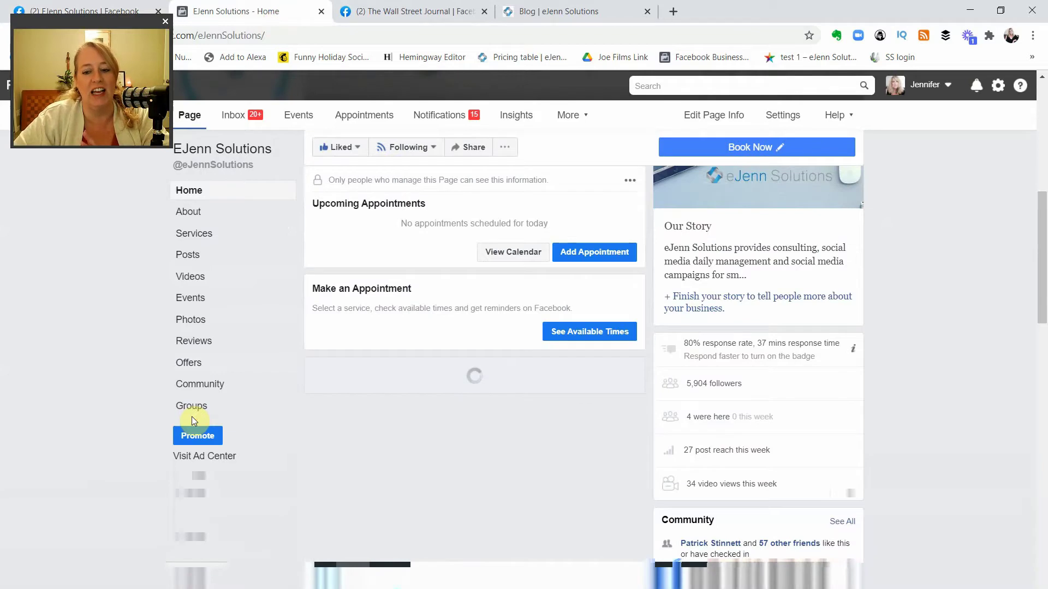
scroll(191, 416, "down", 3)
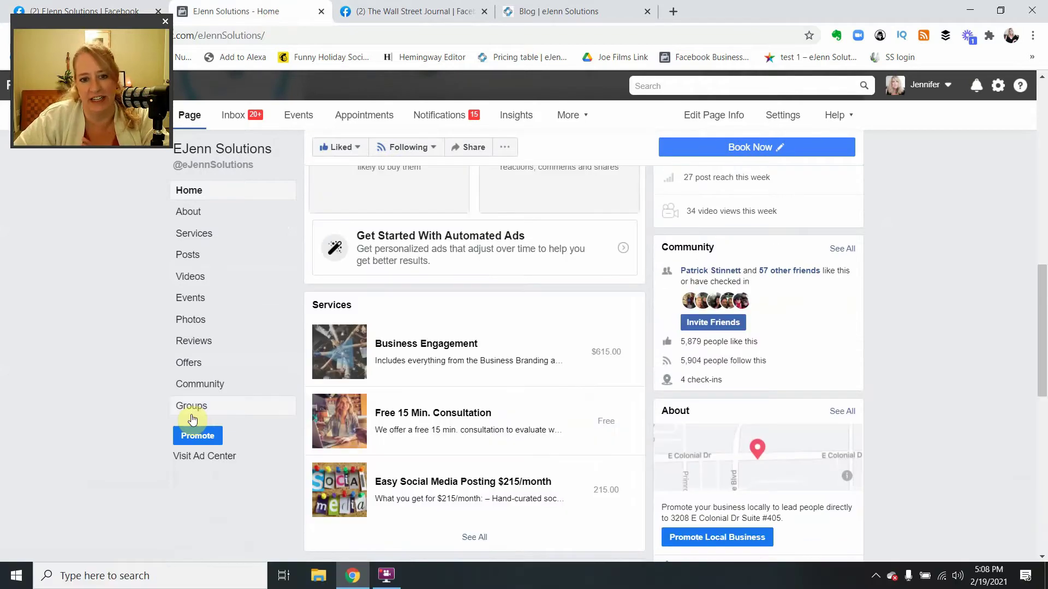
scroll(192, 421, "up", 3)
scroll(191, 409, "up", 3)
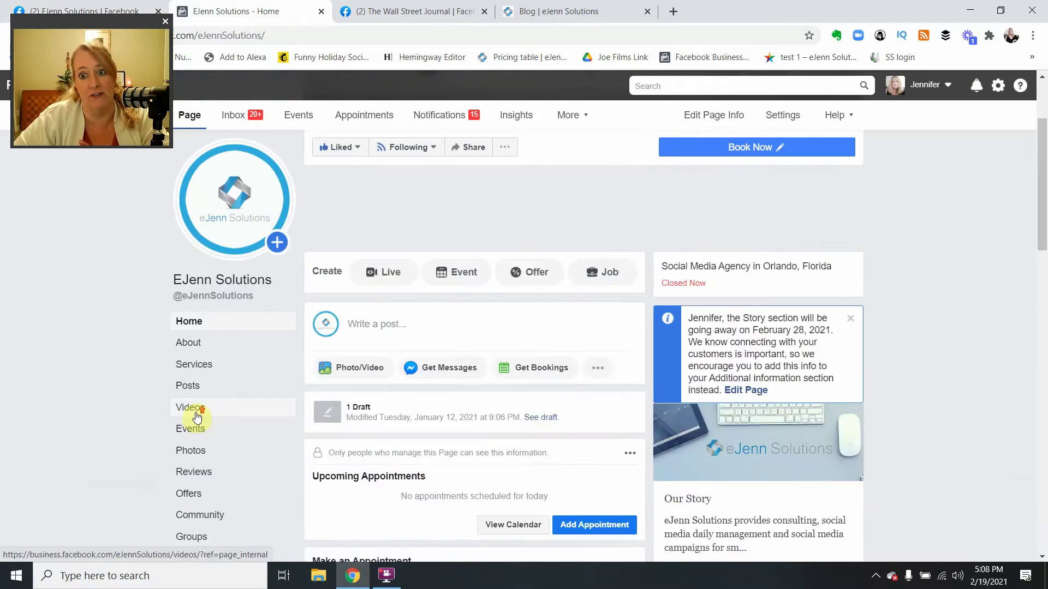
scroll(192, 409, "up", 3)
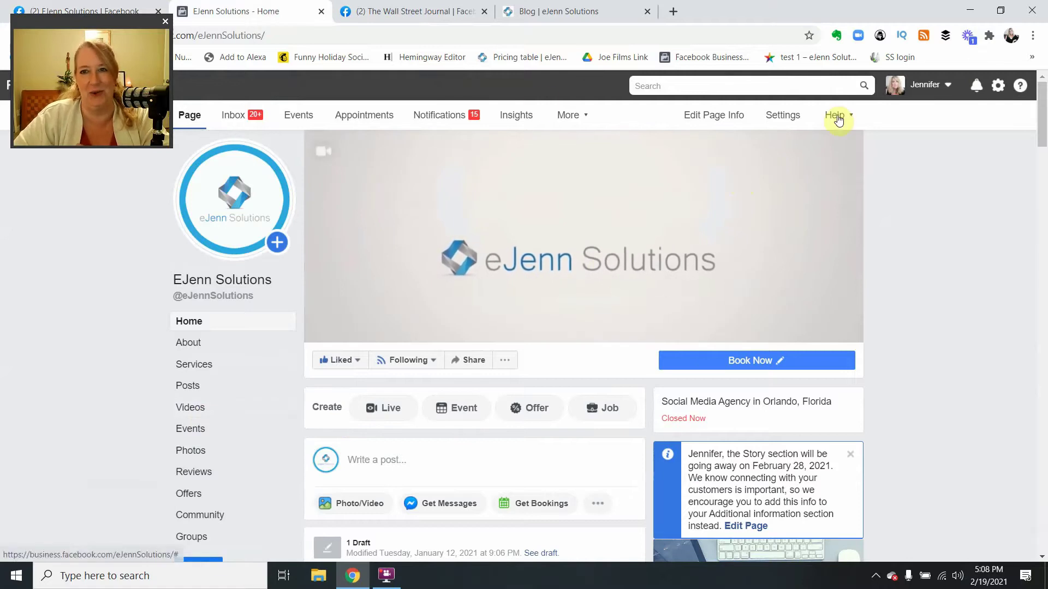
Step: On the WSJ Manchin post, choose EJenn Solutions under Choose How to Interact
left_click(432, 14)
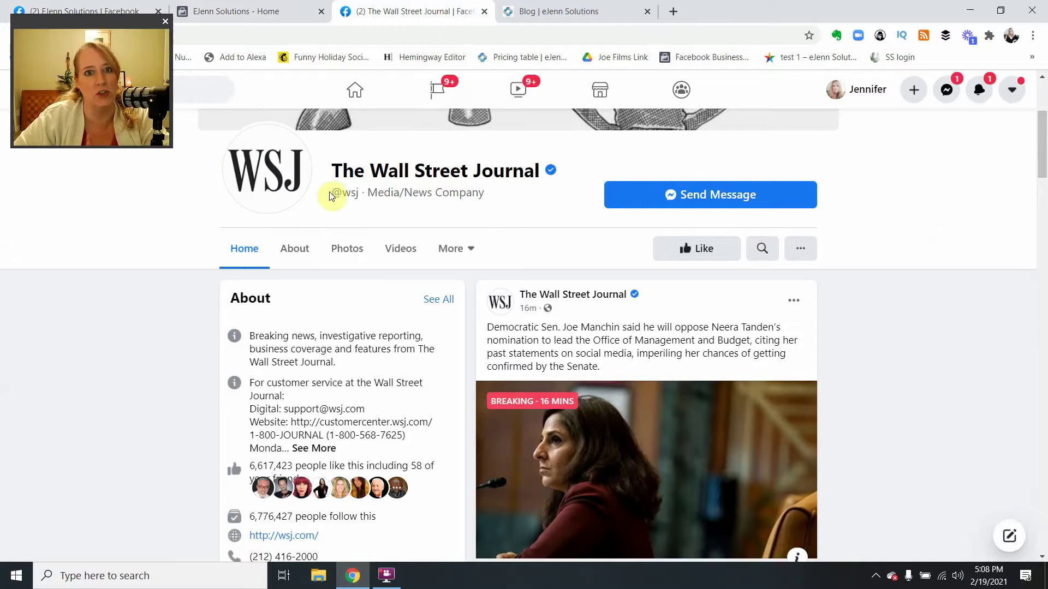
scroll(859, 297, "down", 3)
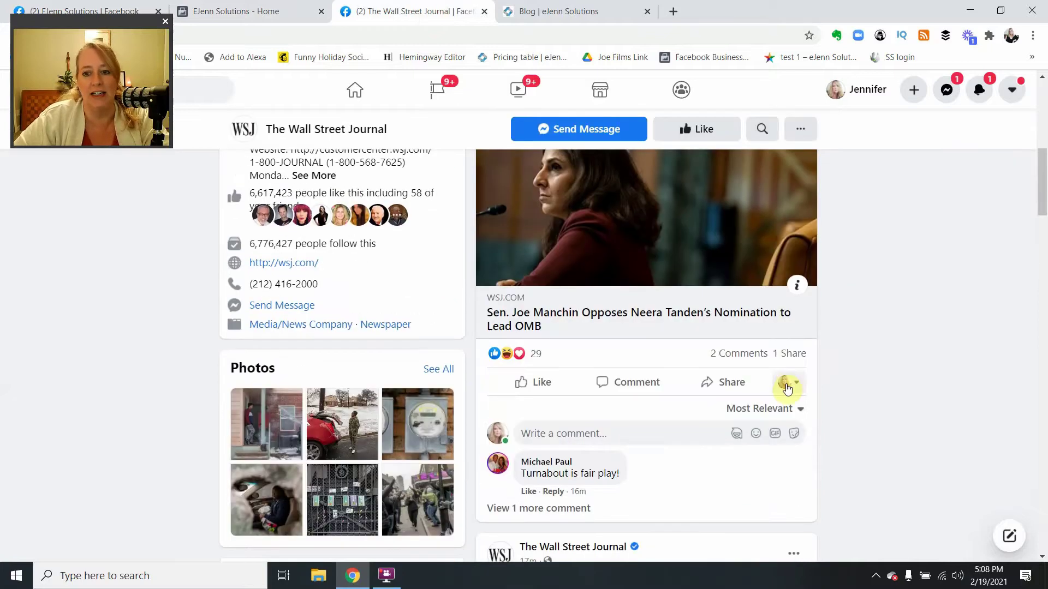
left_click(799, 386)
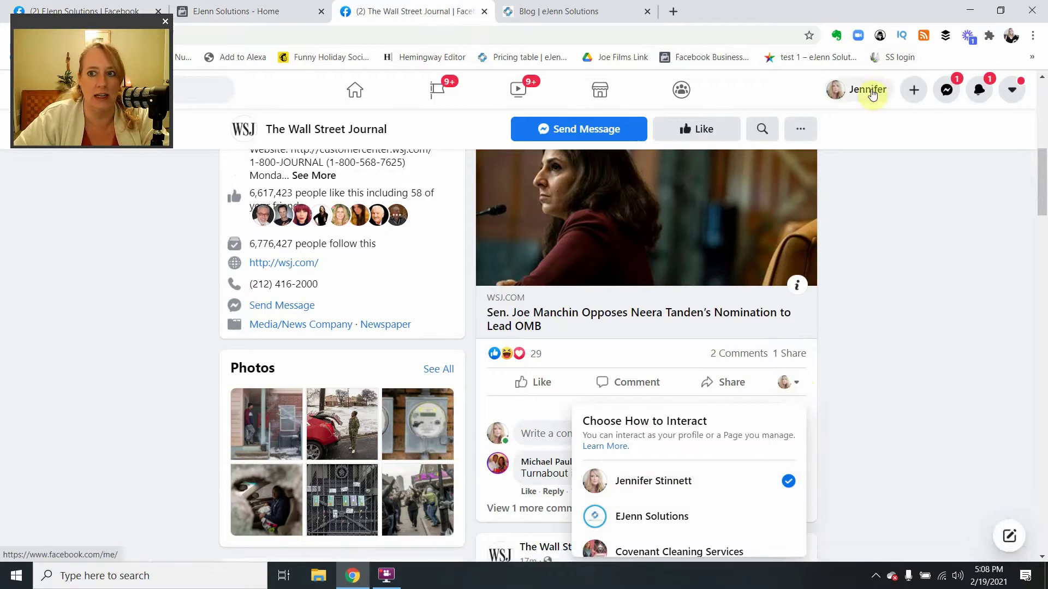
scroll(857, 385, "down", 2)
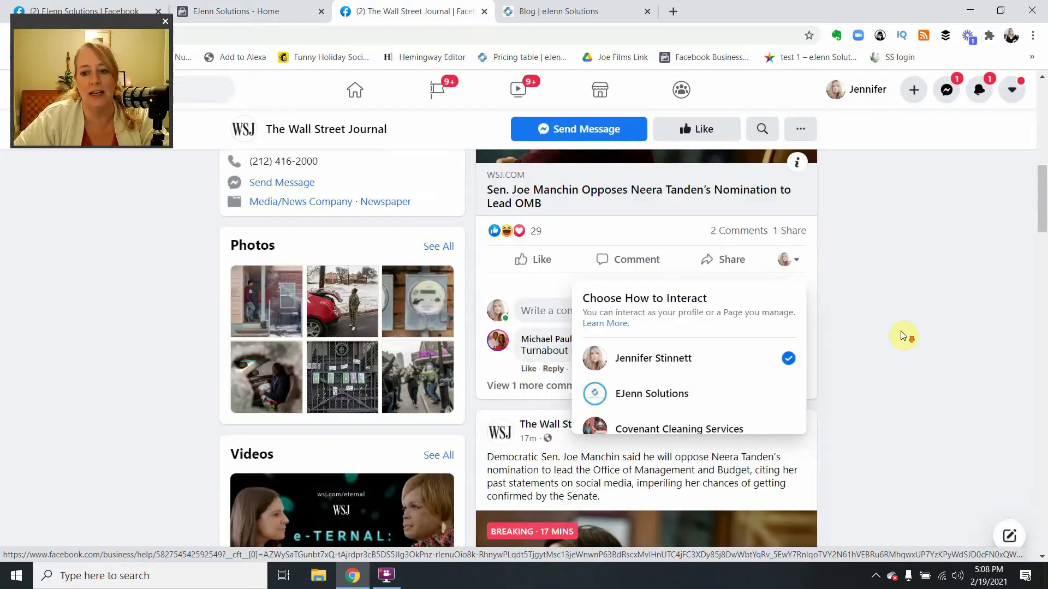
scroll(904, 334, "down", 1)
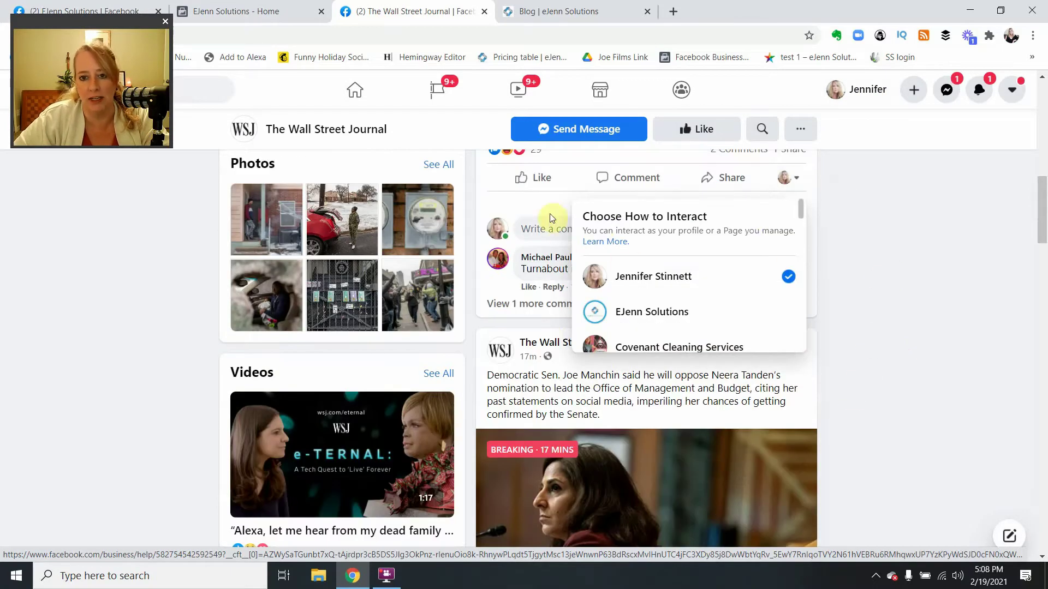
scroll(529, 295, "up", 3)
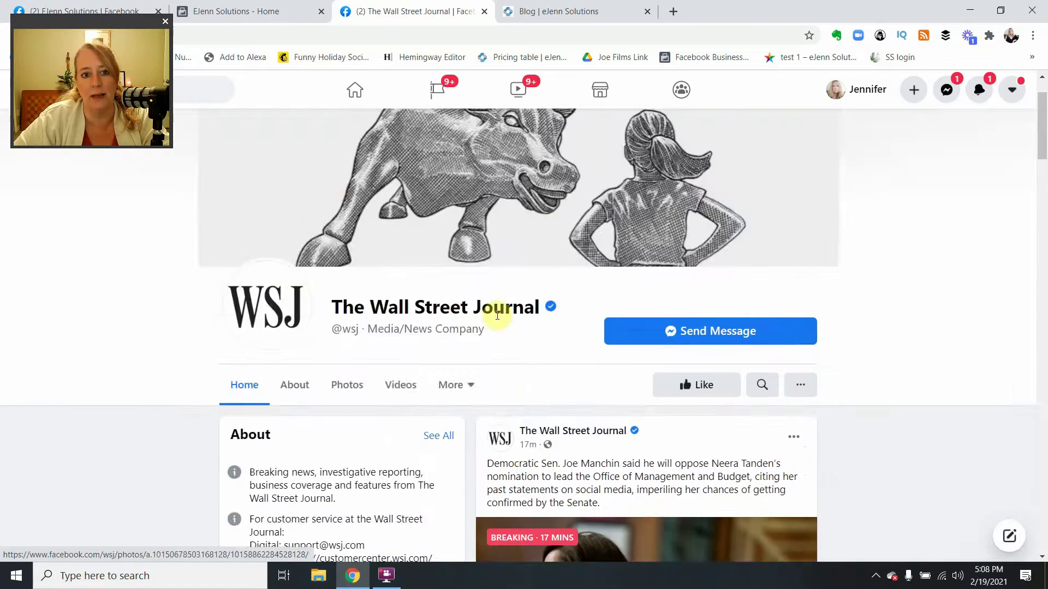
scroll(626, 351, "down", 3)
scroll(627, 350, "down", 2)
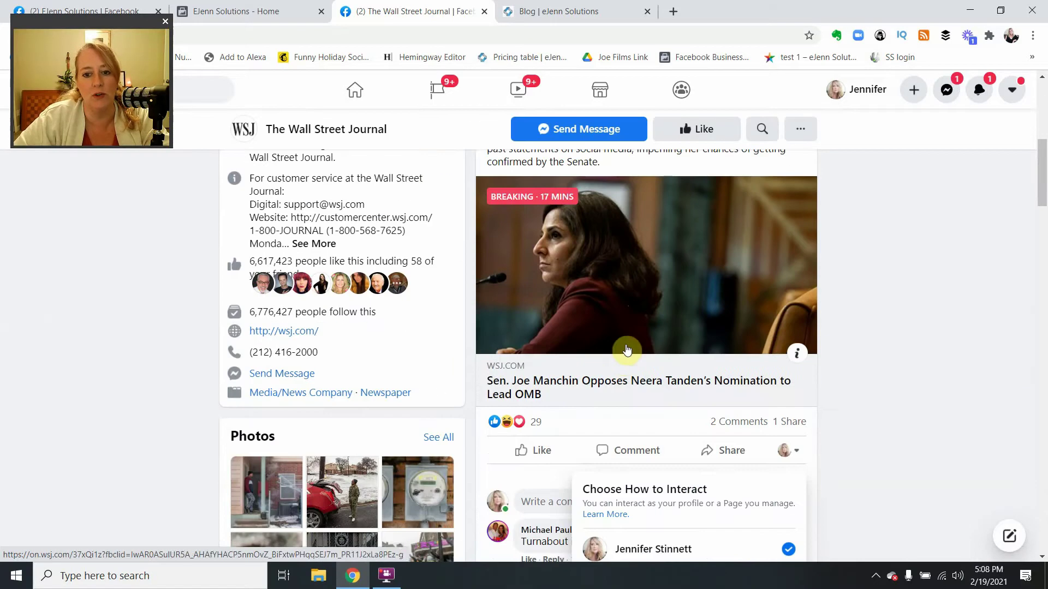
scroll(626, 351, "down", 2)
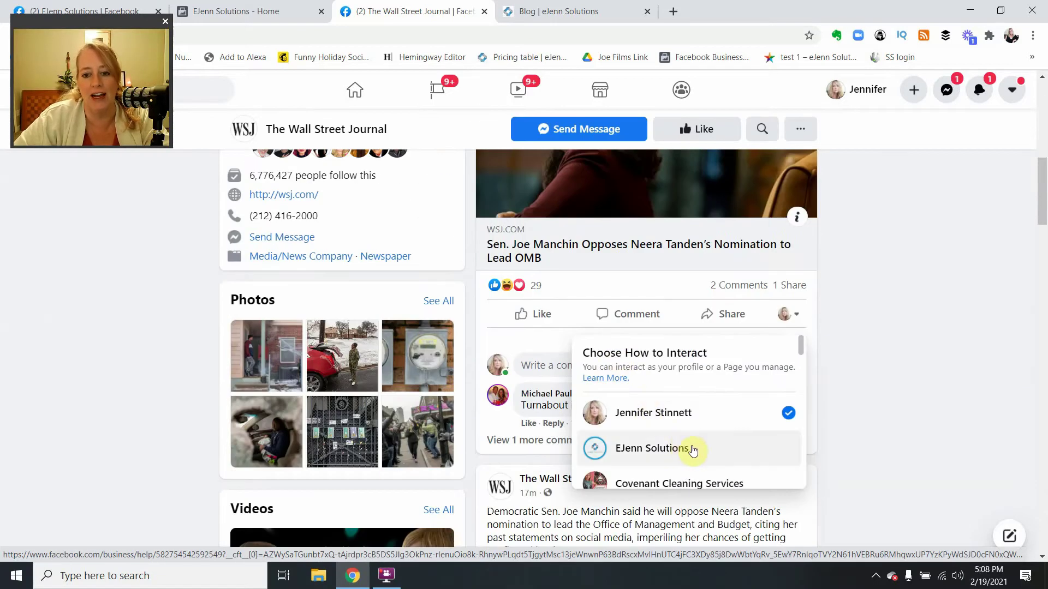
left_click(693, 450)
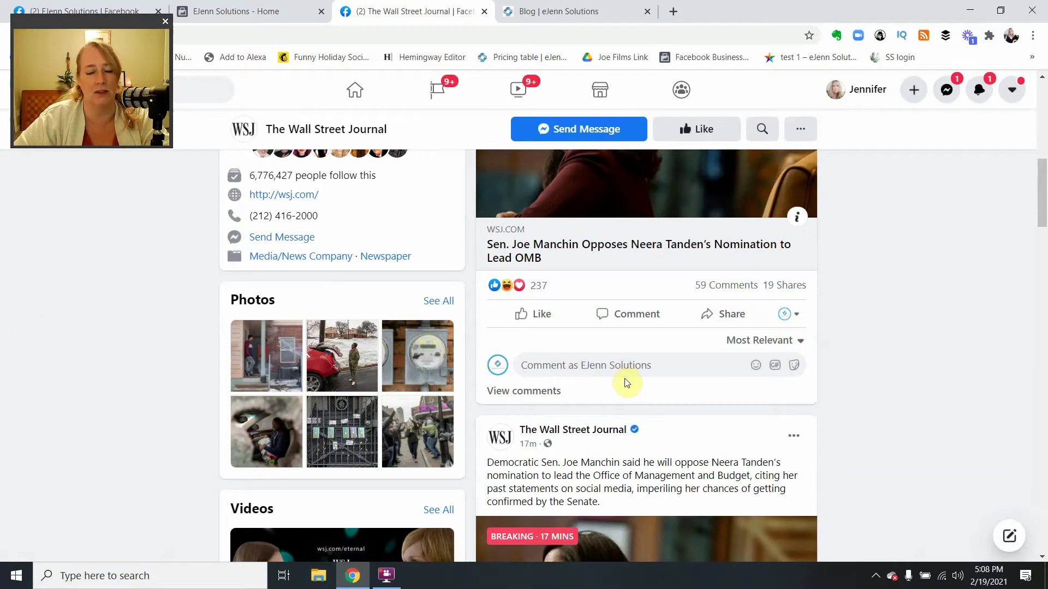
Step: Revisit the EJenn Solutions page, its Following settings and news feed
left_click(262, 12)
left_click(395, 292)
scroll(392, 292, "down", 1)
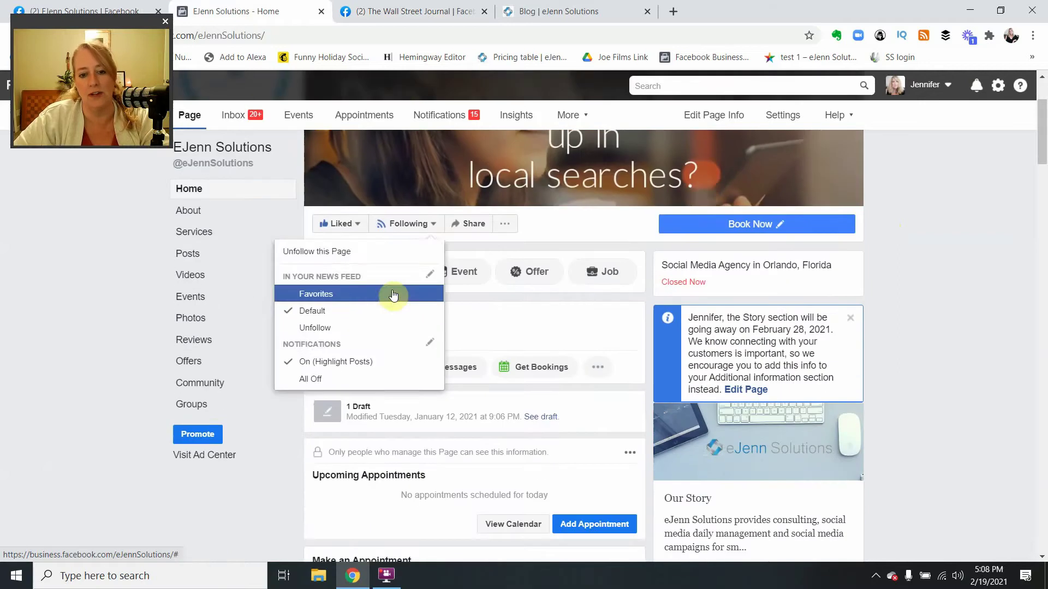
scroll(160, 355, "up", 2)
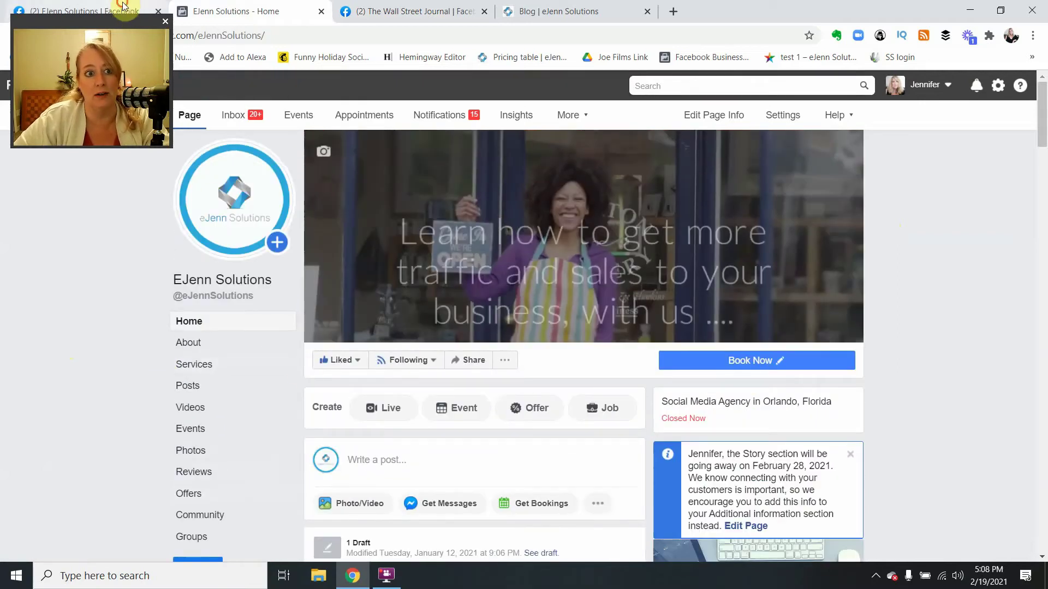
left_click(120, 16)
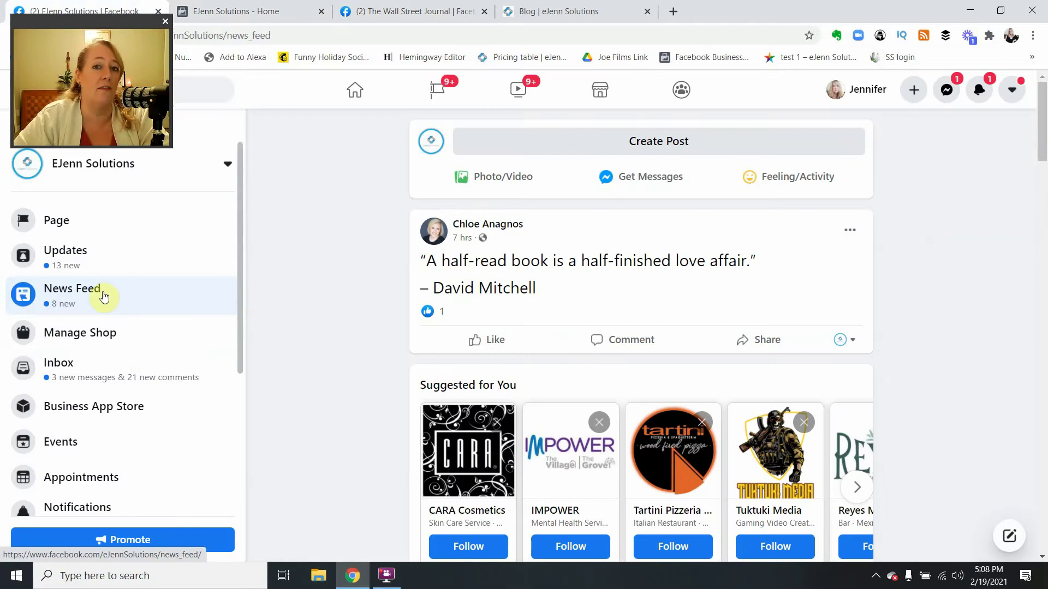
left_click(285, 22)
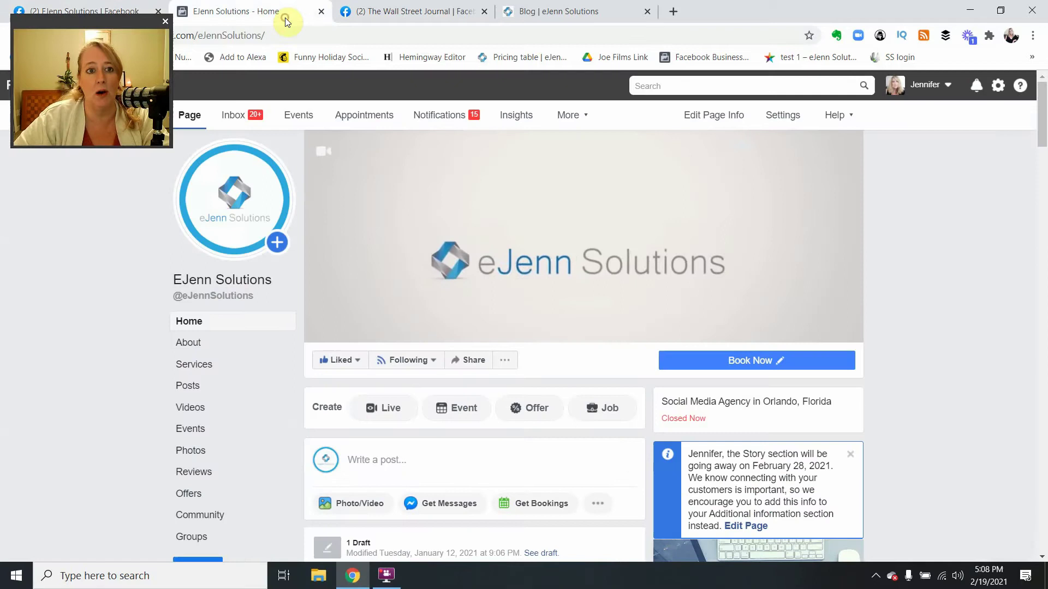
Step: On the WSJ Manchin post, choose The 6 Figure Academy under Choose How to Interact
left_click(410, 16)
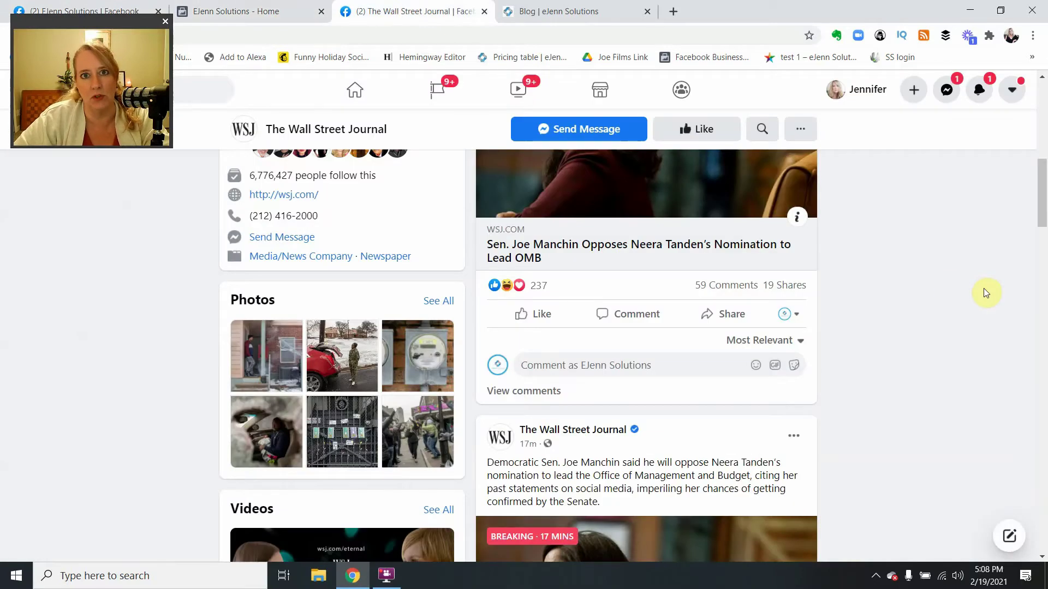
scroll(986, 292, "down", 1)
scroll(986, 292, "down", 1)
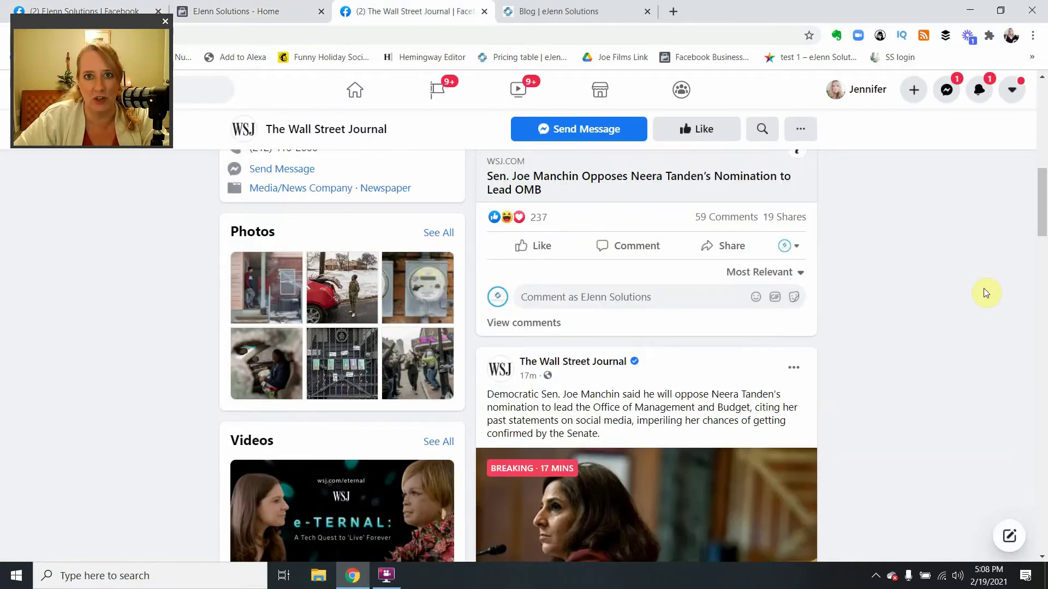
scroll(985, 292, "down", 1)
scroll(985, 292, "down", 1)
scroll(985, 292, "down", 2)
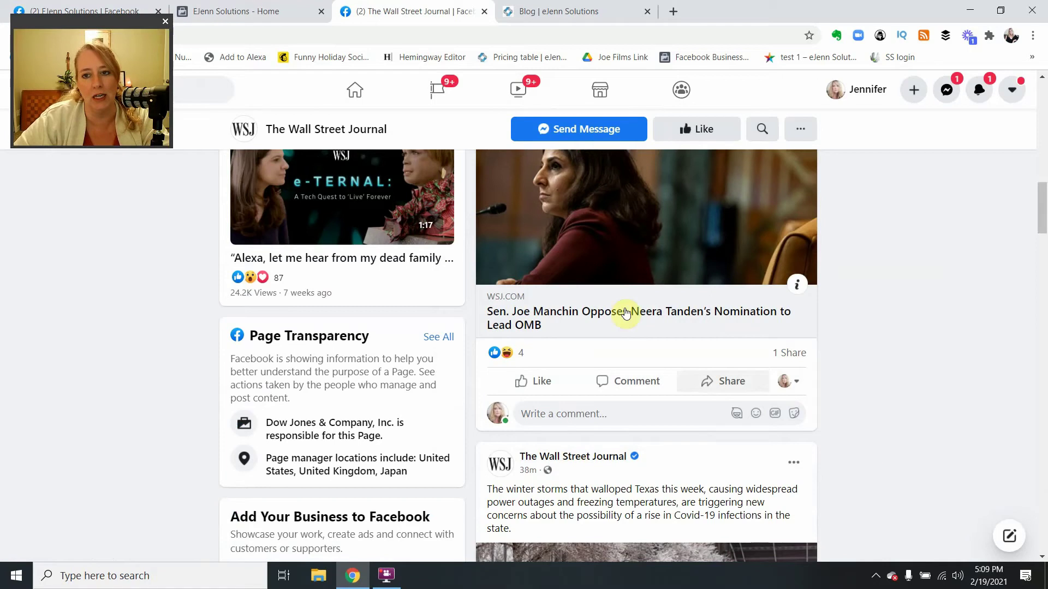
left_click(791, 384)
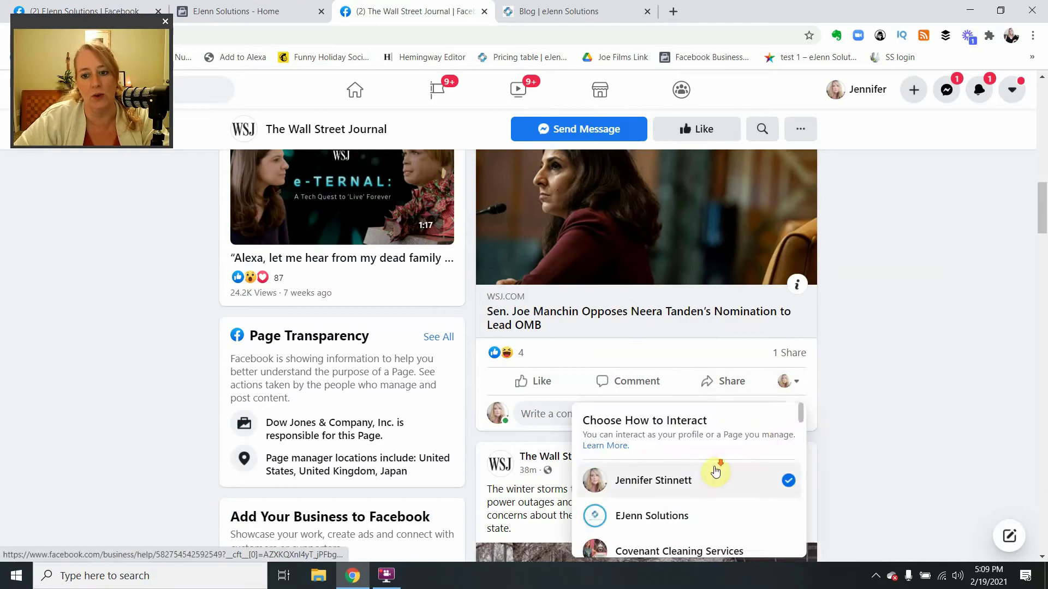
scroll(712, 475, "down", 1)
scroll(701, 483, "down", 2)
left_click(662, 458)
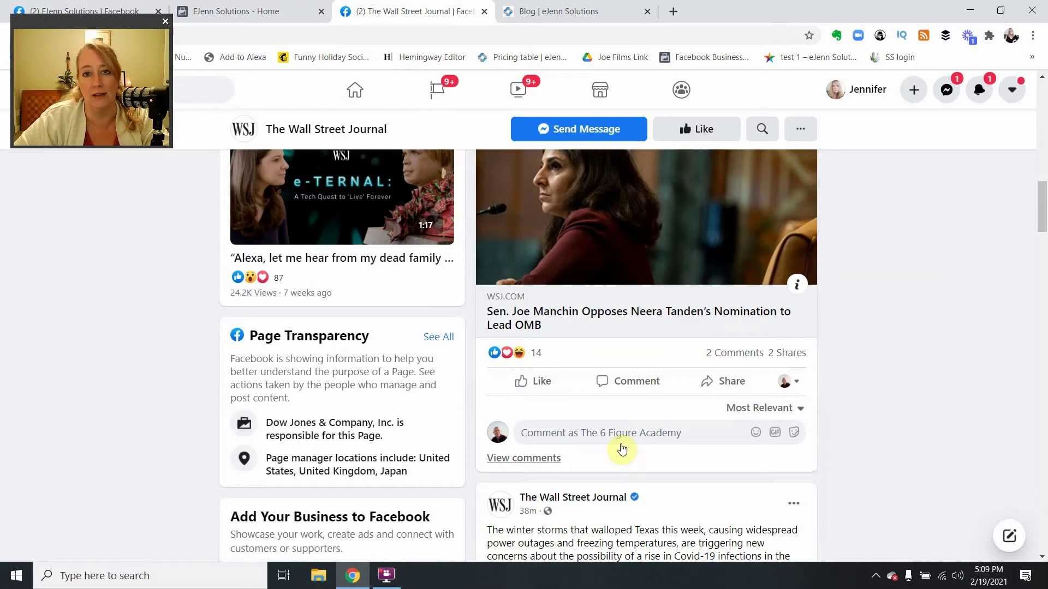
scroll(626, 404, "up", 2)
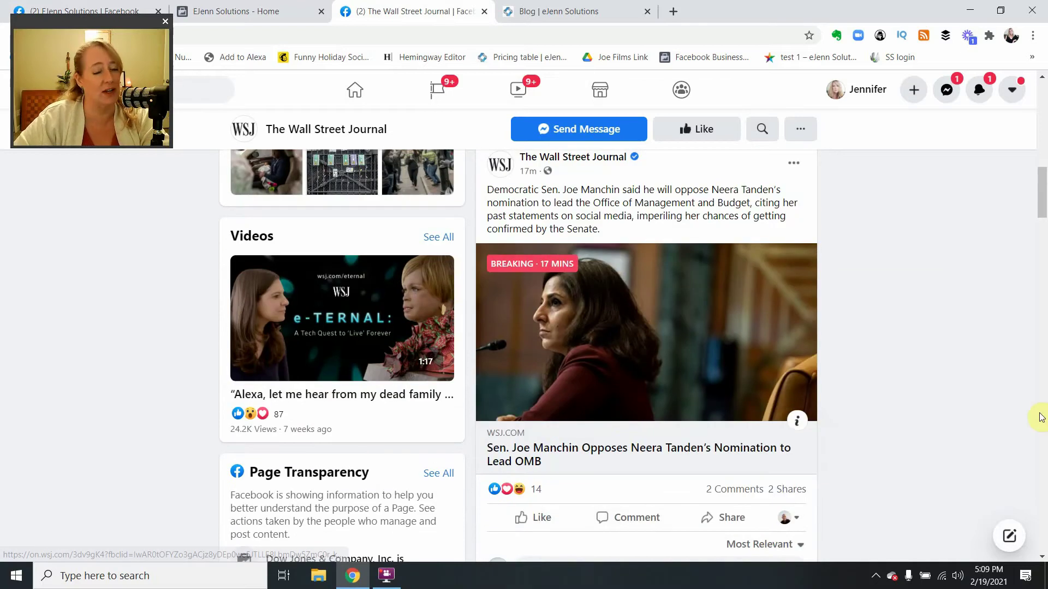